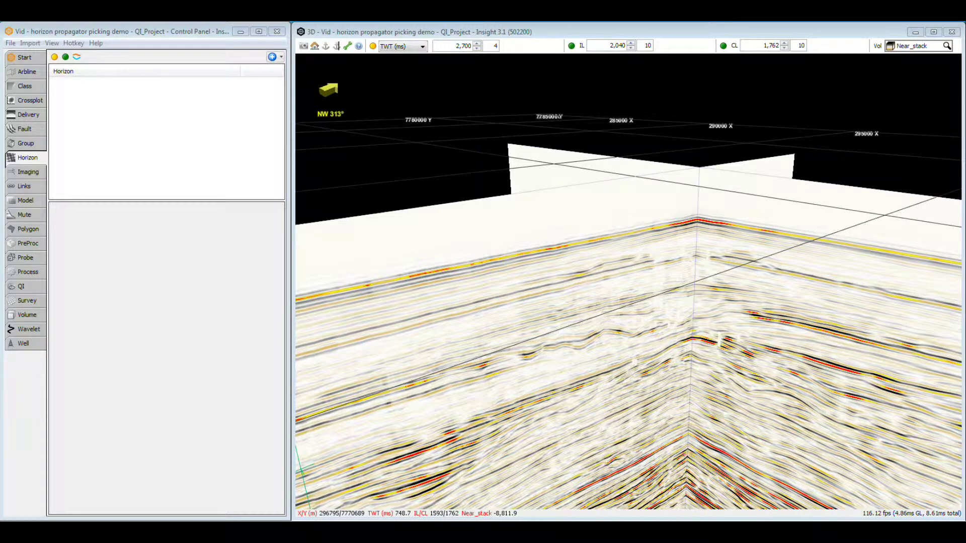
Add a new horizon called Waterbottom, keeping TWT (ms) as its domain
left_click(273, 57)
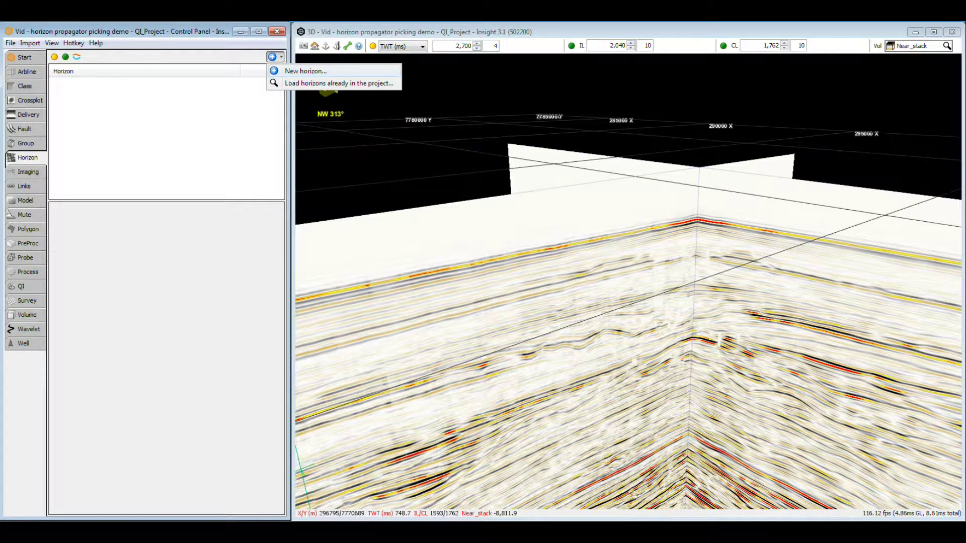
left_click(305, 71)
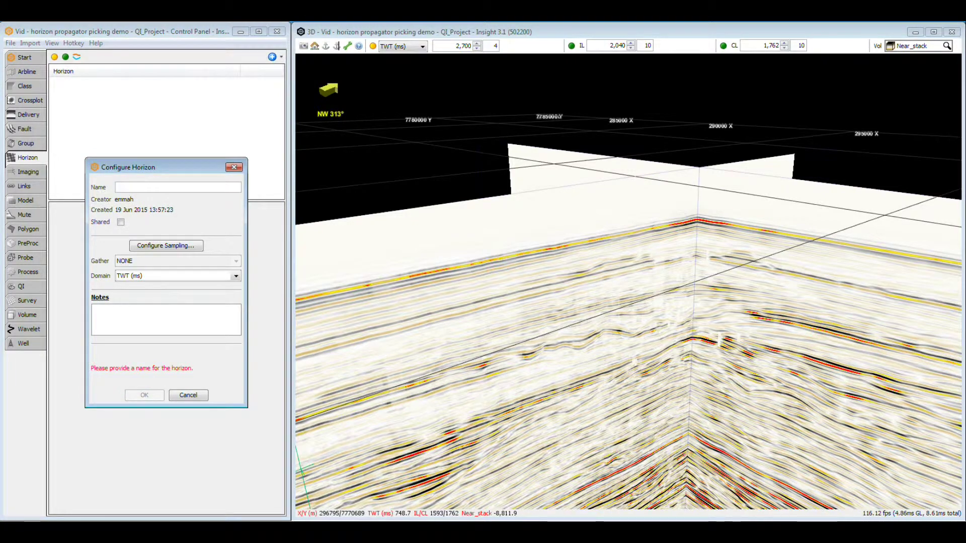
type("Waterbottom")
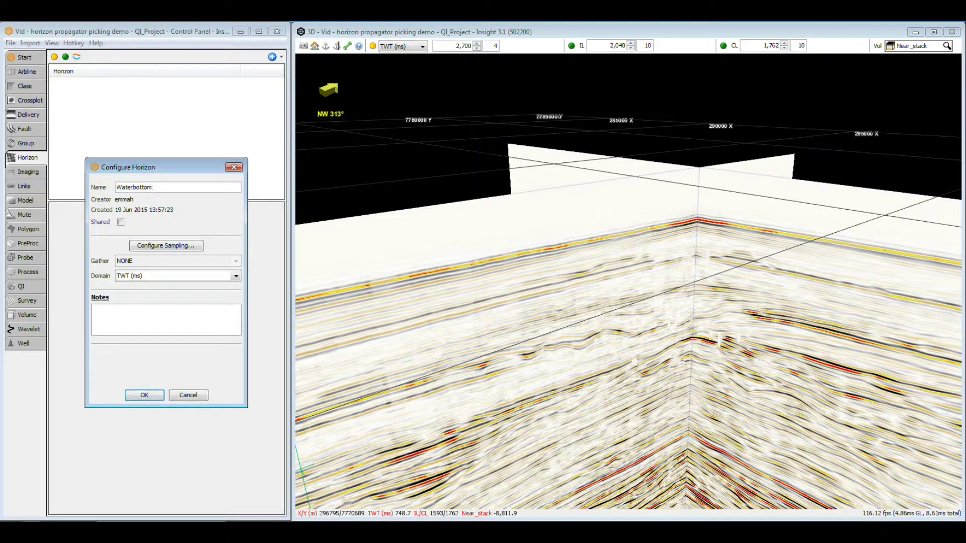
left_click(236, 275)
key("Return")
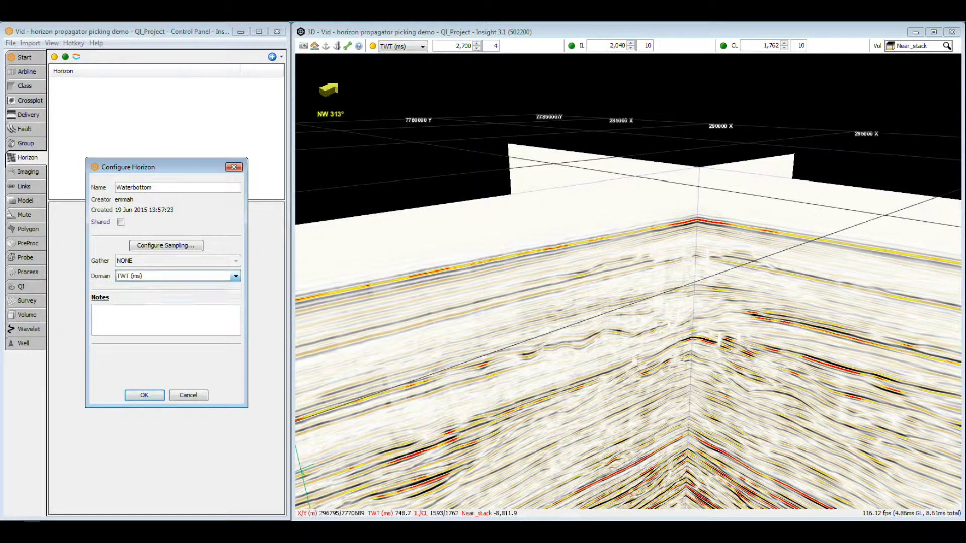
key("Return")
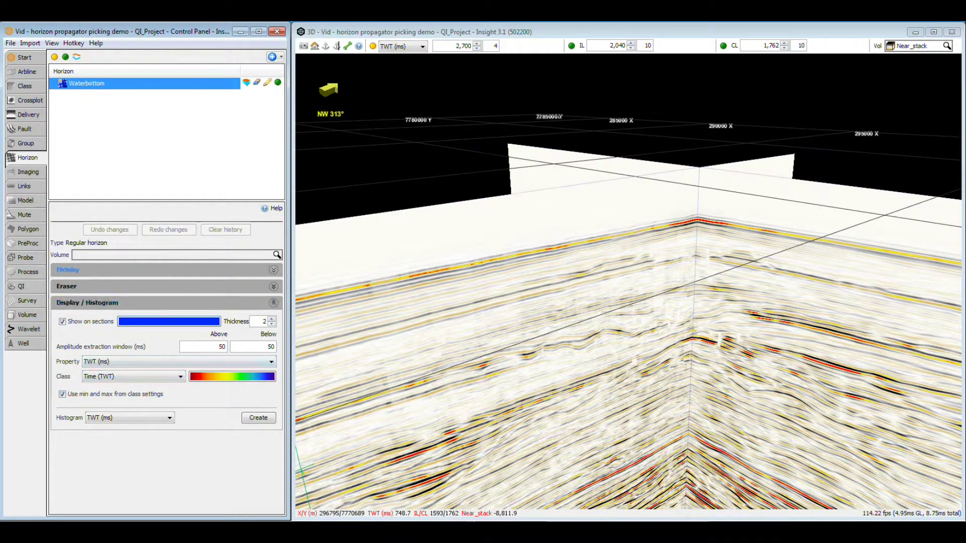
Set Waterbottom to Propagator picking on Negative Event and enable the Seed points pencil
left_click(67, 269)
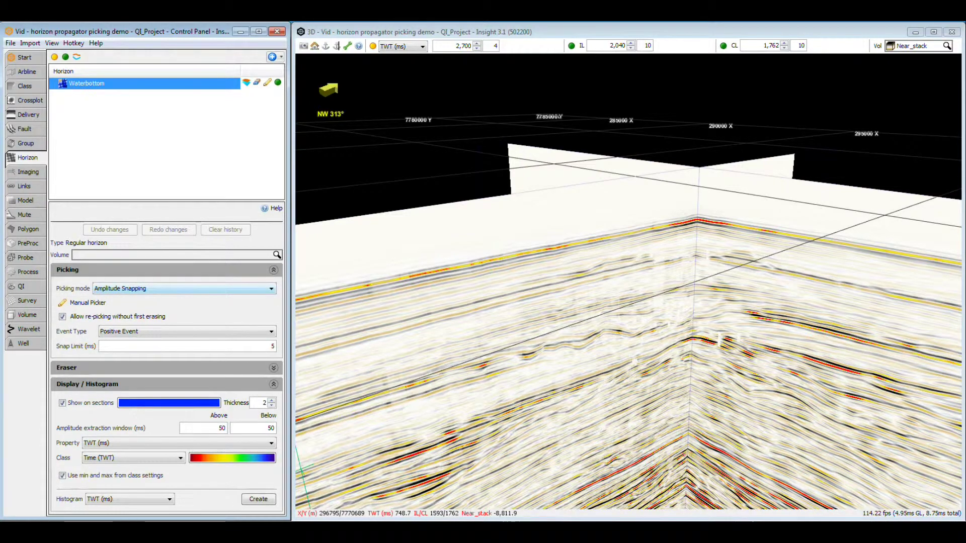
left_click(181, 288)
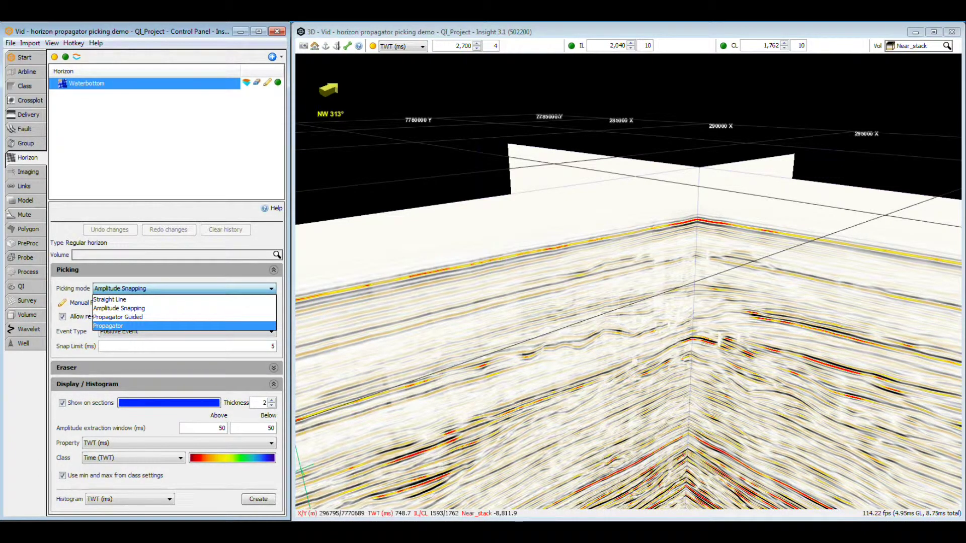
key("Return")
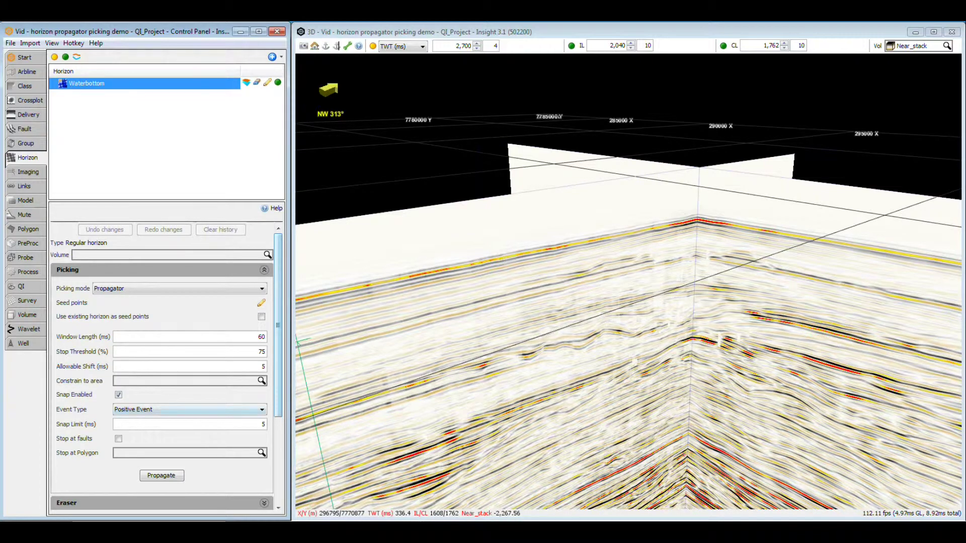
left_click(189, 409)
left_click(134, 428)
left_click(261, 303)
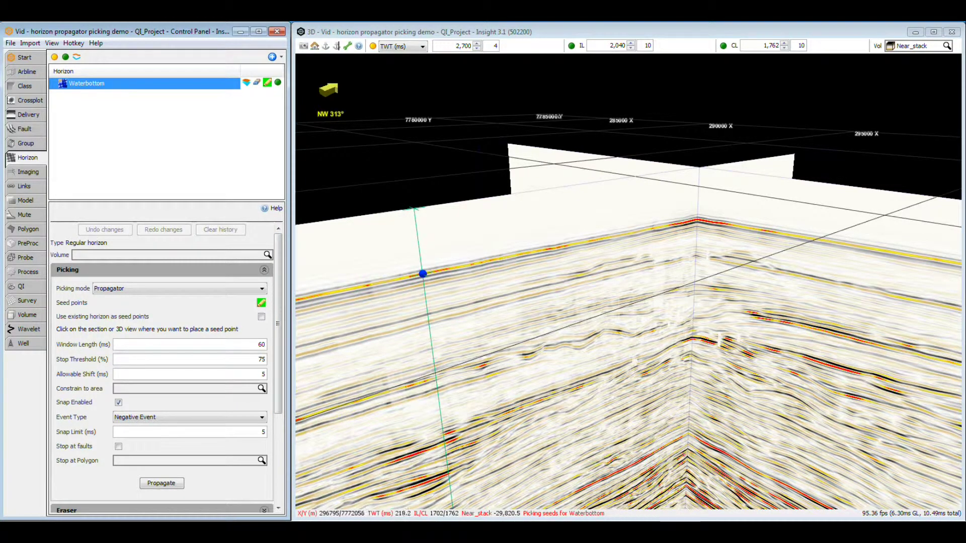
Seed the seabed reflector, set Window Length to 30 ms, and propagate Waterbottom
left_click(421, 273)
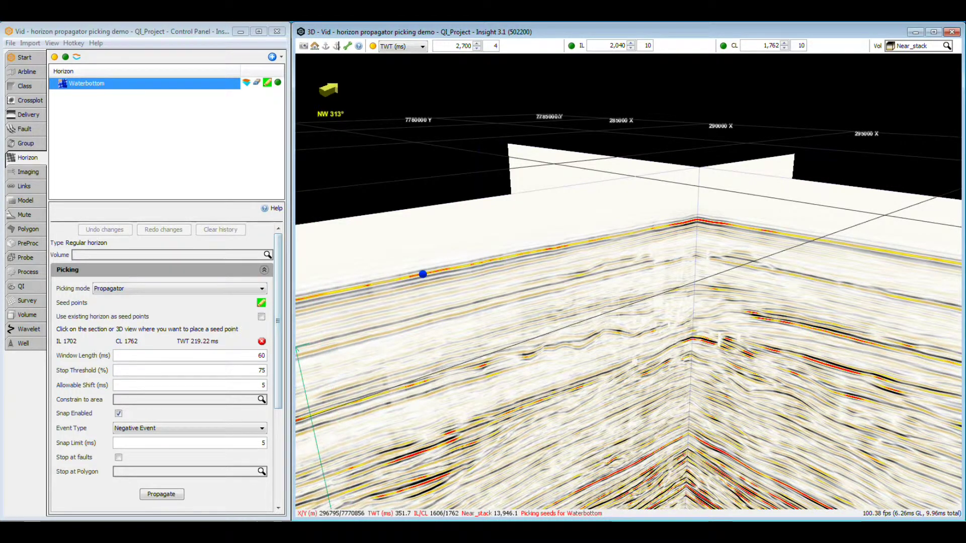
double_click(261, 356)
type("30")
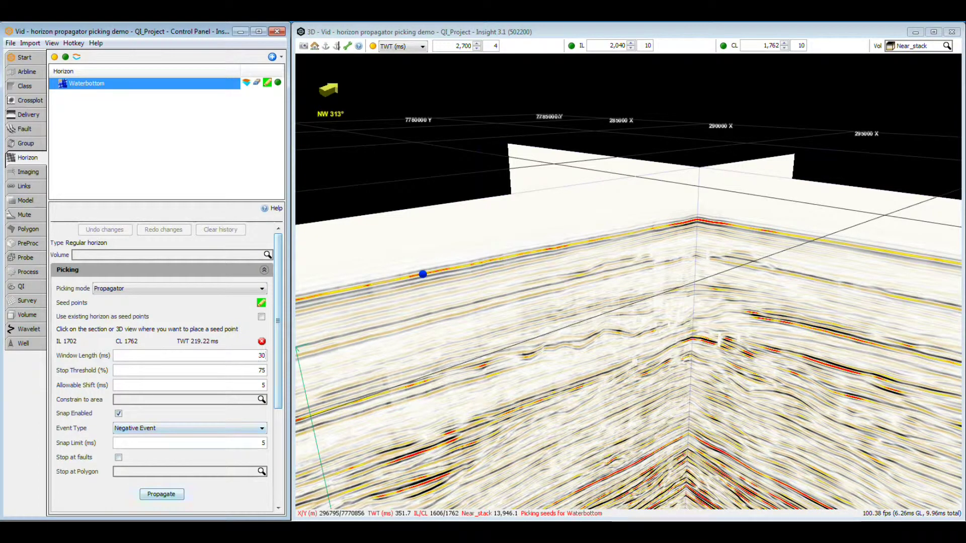
left_click(161, 493)
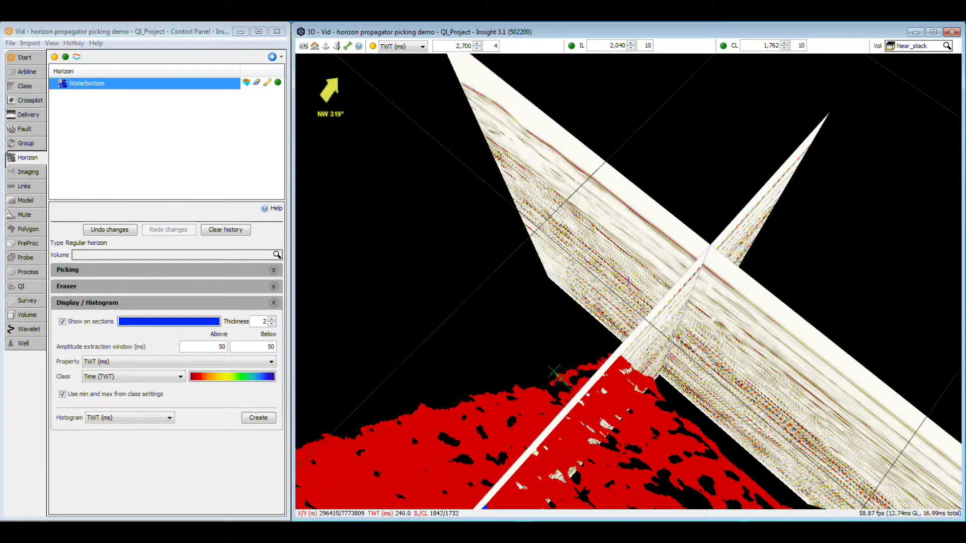
scroll(628, 282, "down", 2)
scroll(627, 281, "down", 2)
scroll(628, 282, "down", 1)
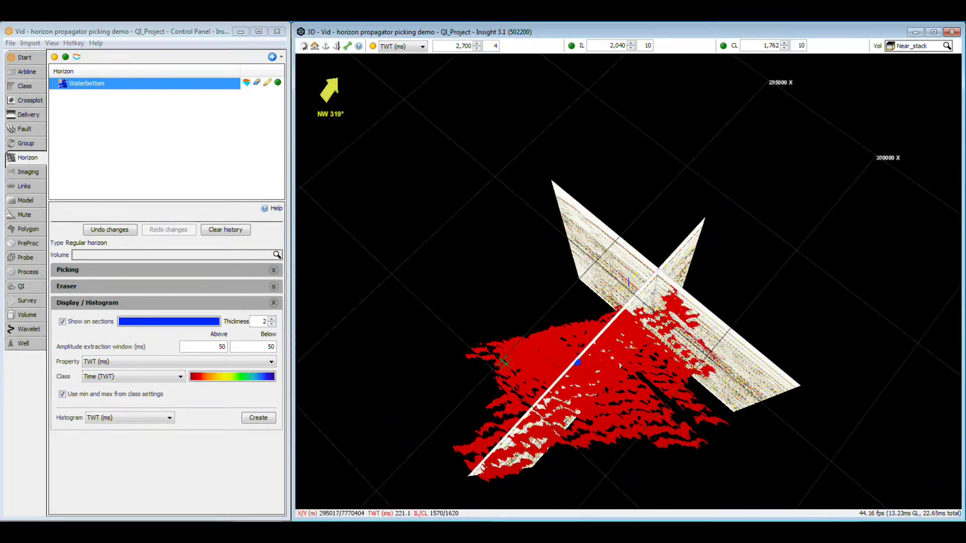
Set Waterbottom's TWT colour bar range to minimum 175 and maximum 325 ms
left_click(232, 376)
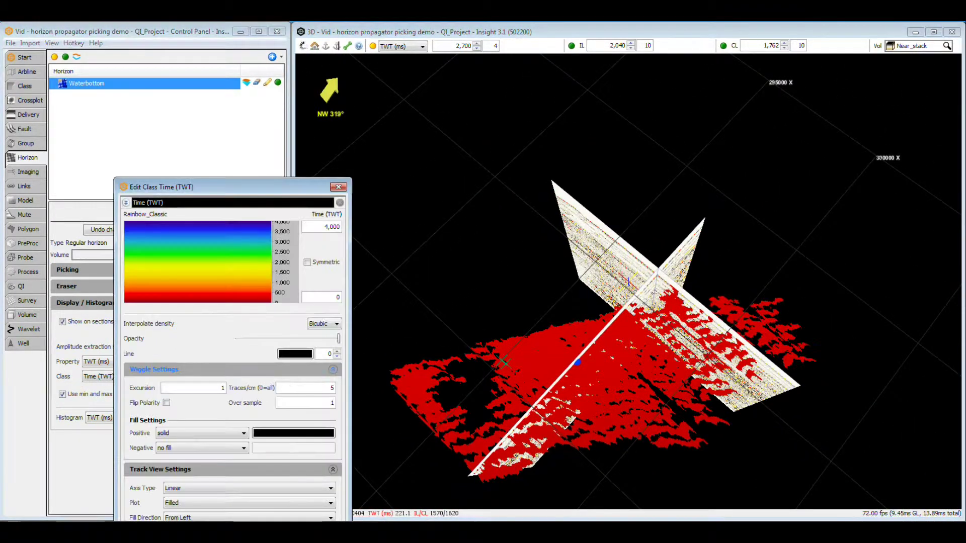
double_click(333, 297)
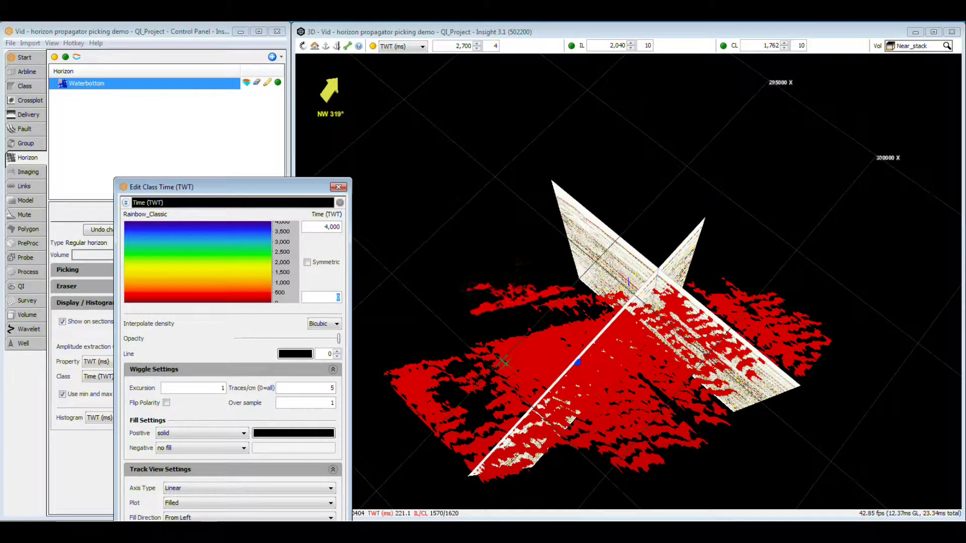
type("175")
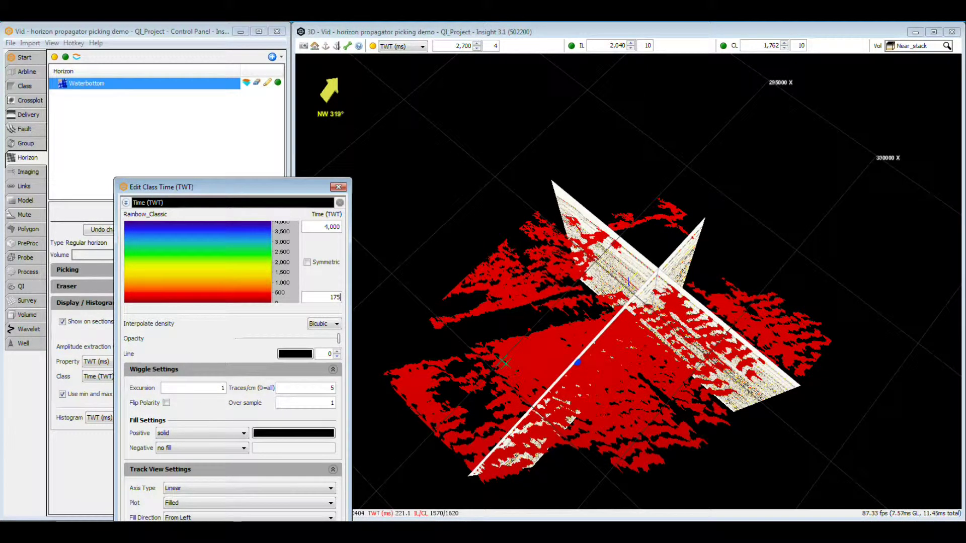
key("Return")
double_click(332, 226)
type("325")
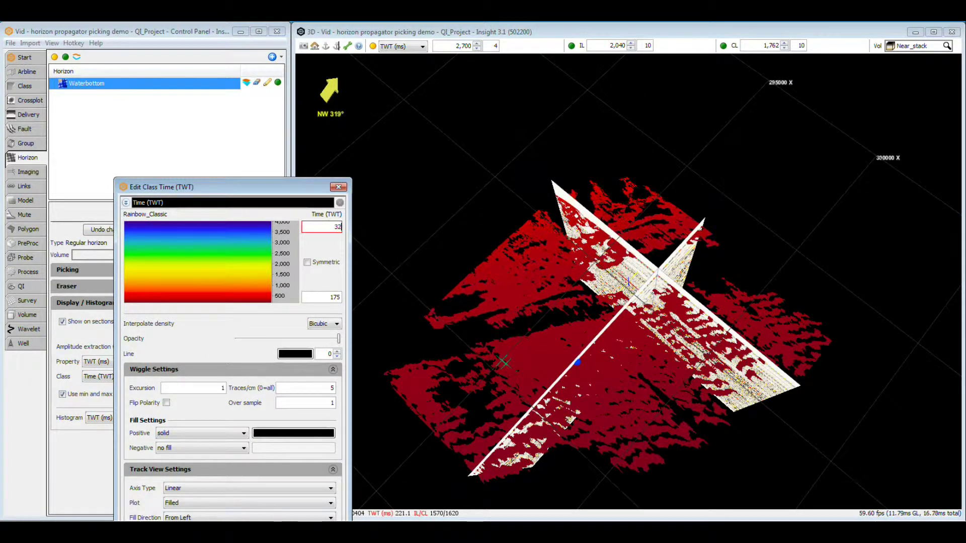
key("Return")
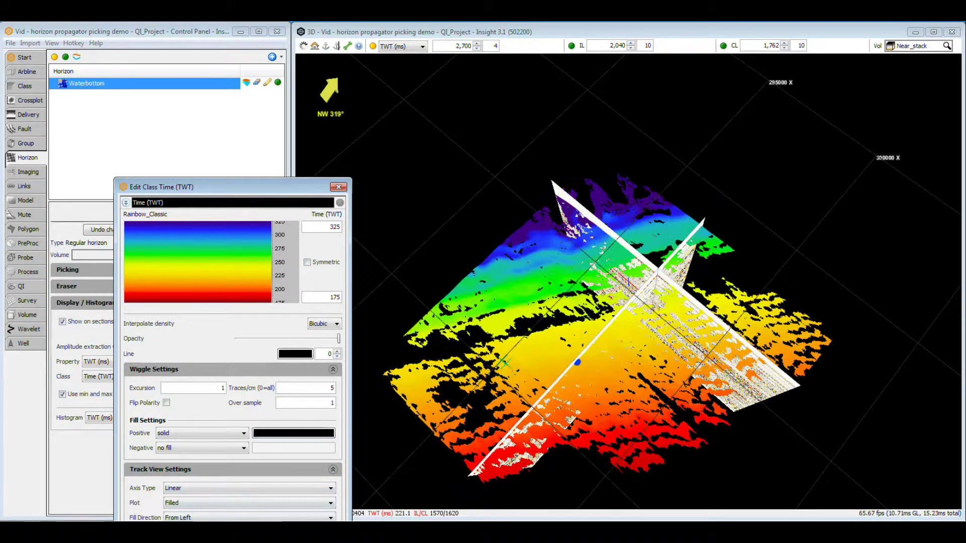
key("Escape")
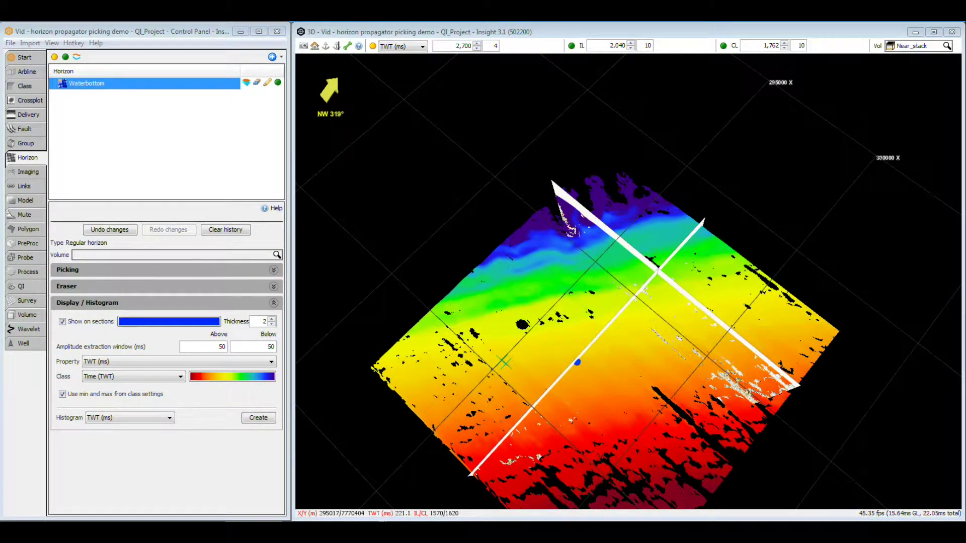
Commit the propagated picks to Waterbottom with Add to This Horizon
left_click(67, 269)
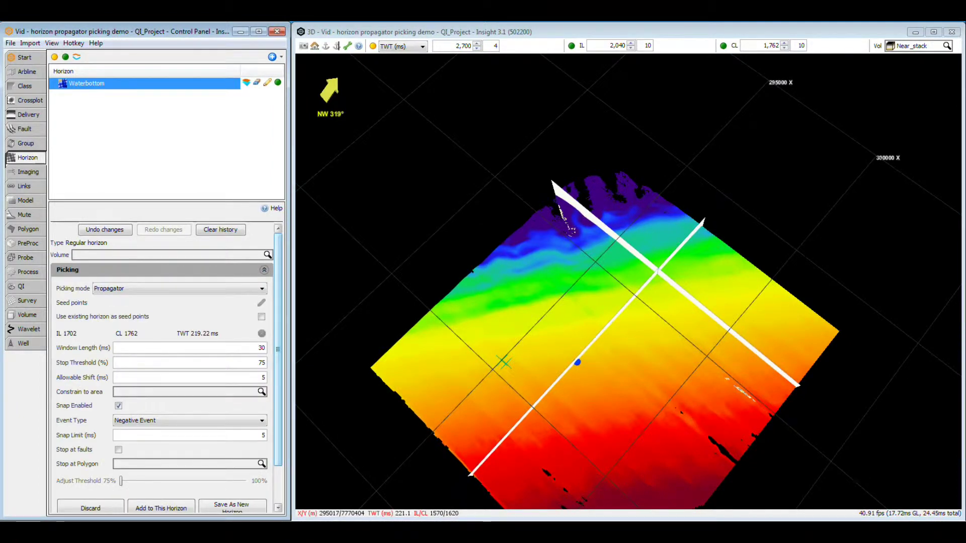
scroll(167, 363, "down", 1)
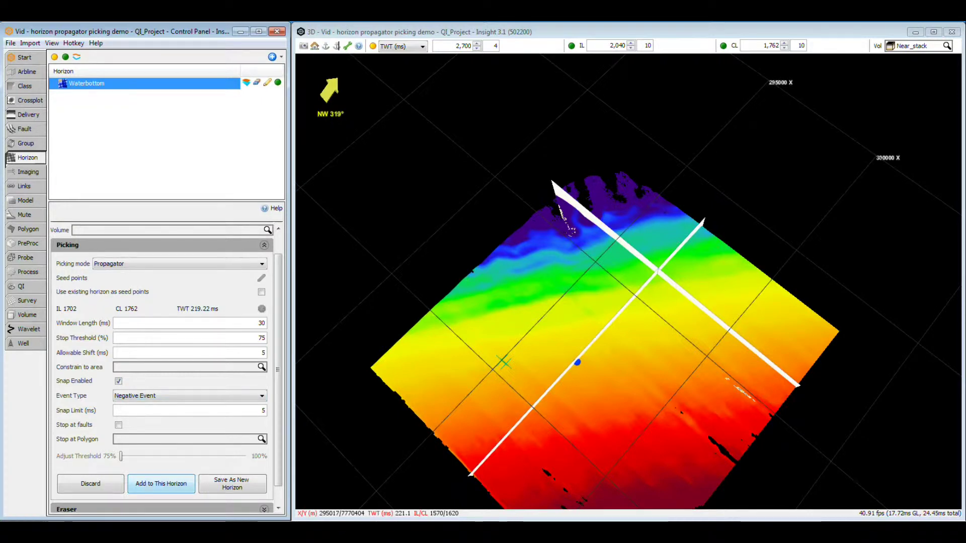
left_click(161, 483)
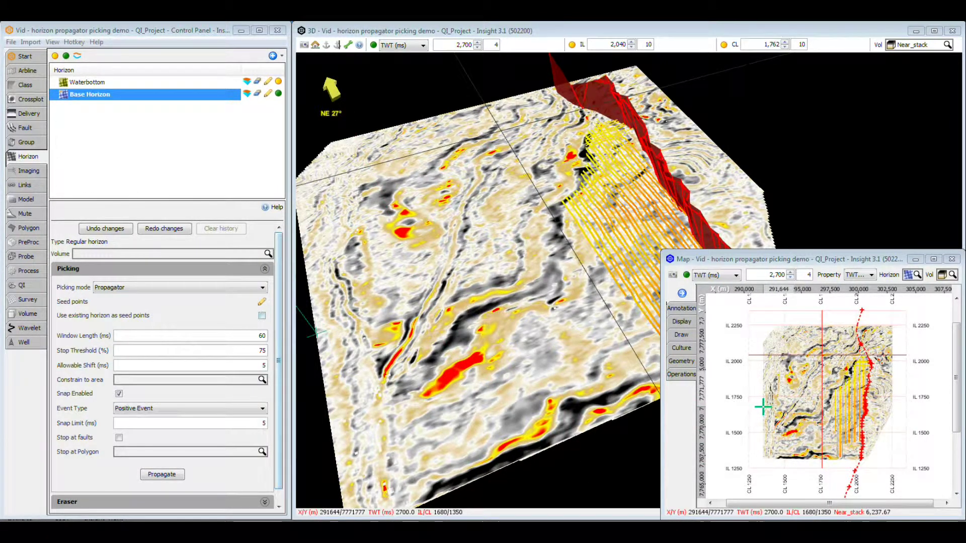
Use the existing horizon as seed points and set the Stop Threshold to 50
left_click(261, 315)
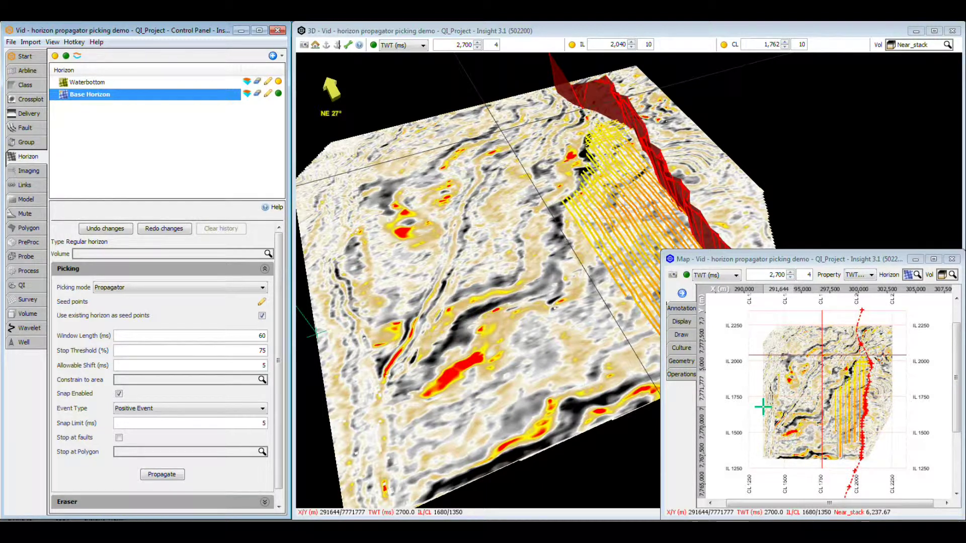
key("Tab")
type("50")
key("Return")
Propagate Base Horizon, raise the confidence threshold, and add the remaining picks
left_click(162, 474)
left_click(161, 474)
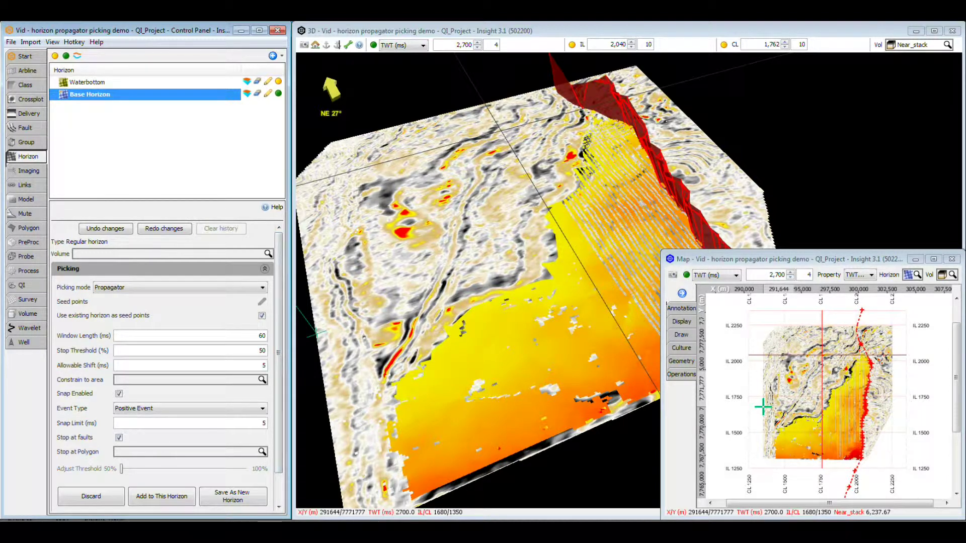
left_click_drag(121, 469, 175, 469)
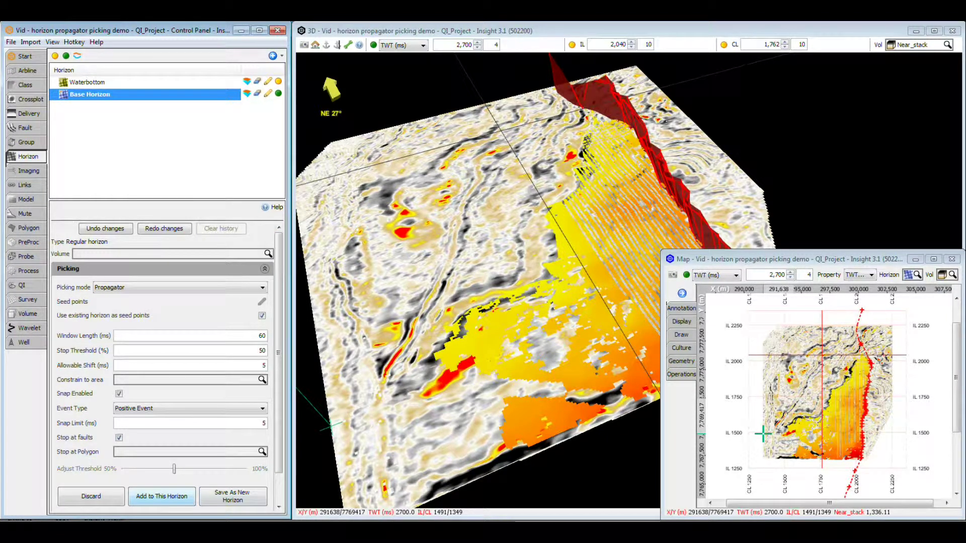
left_click(161, 496)
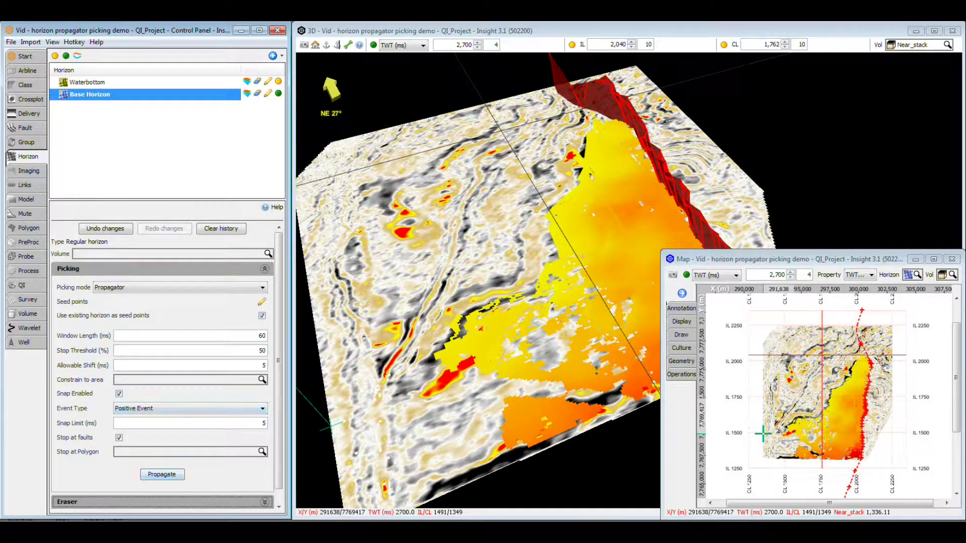
Undo and redo the merged propagation, then show Eraser settings instead of Picking
left_click(105, 228)
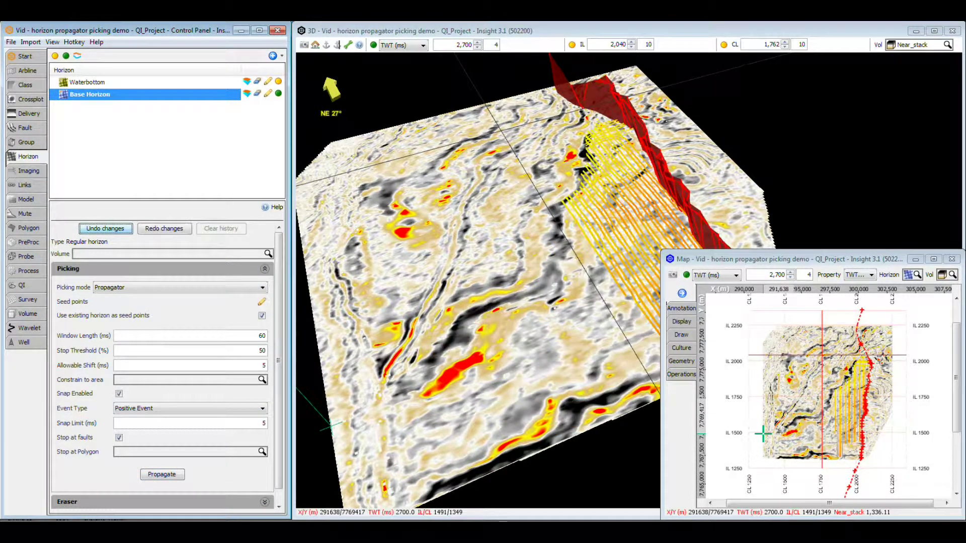
left_click(163, 228)
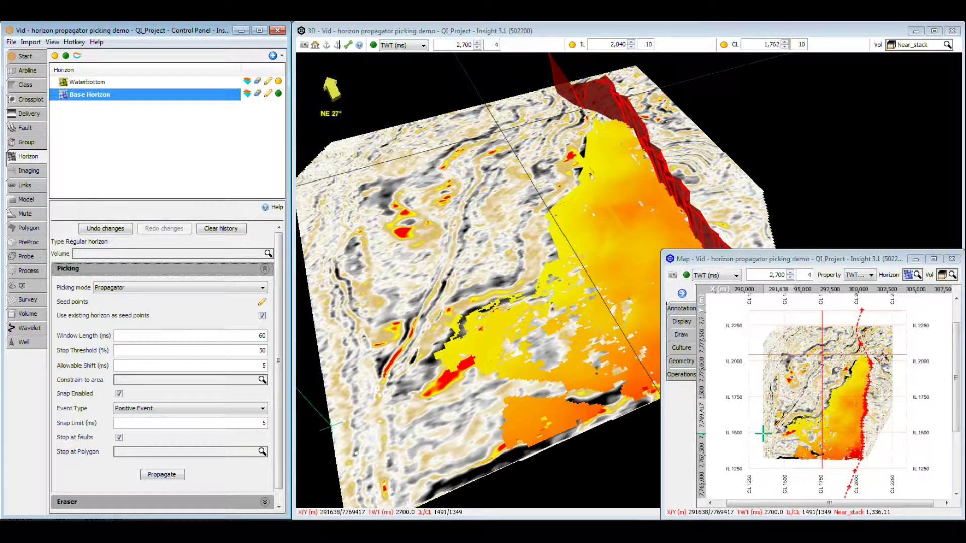
left_click(68, 268)
left_click(67, 285)
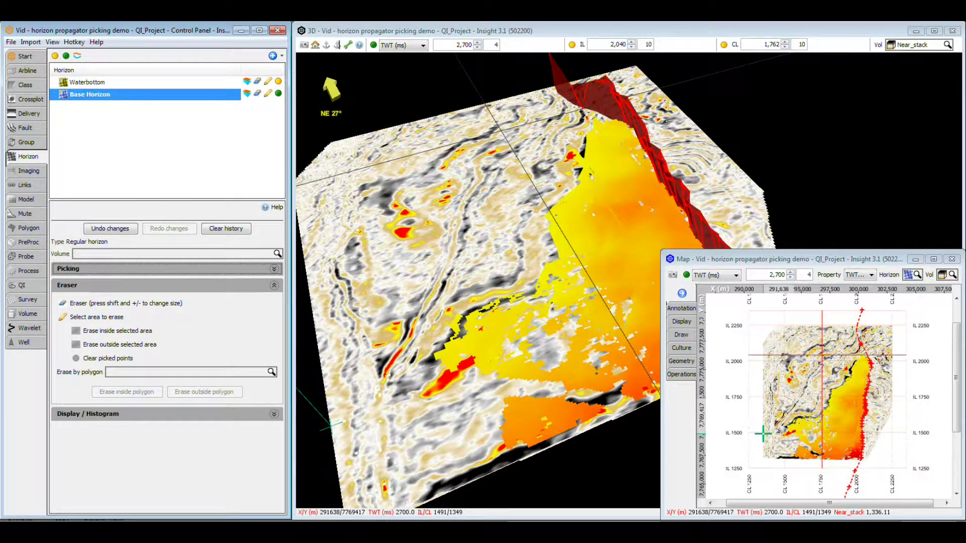
Erase a small patch of Base Horizon in the 3D view, then return to the map
left_click(63, 302)
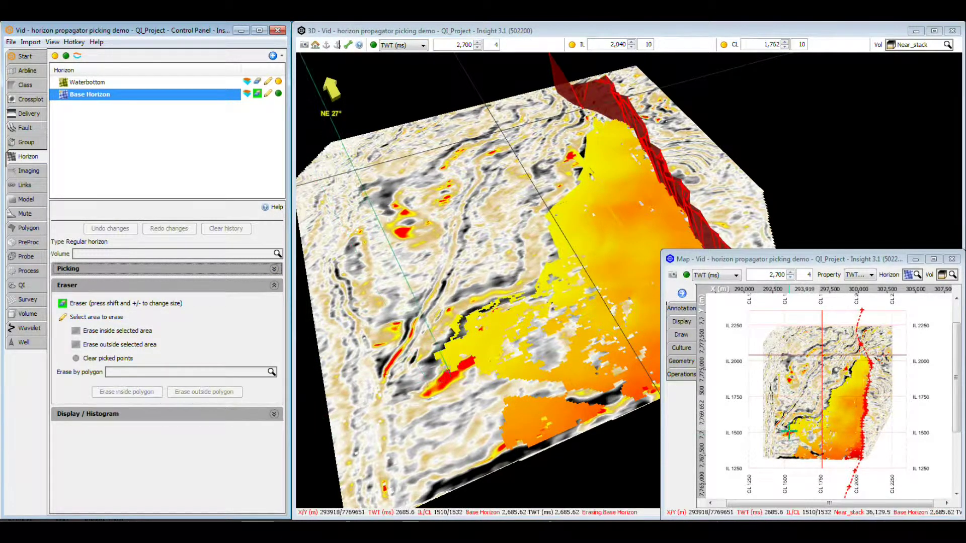
left_click(343, 166)
left_click_drag(442, 350, 452, 339)
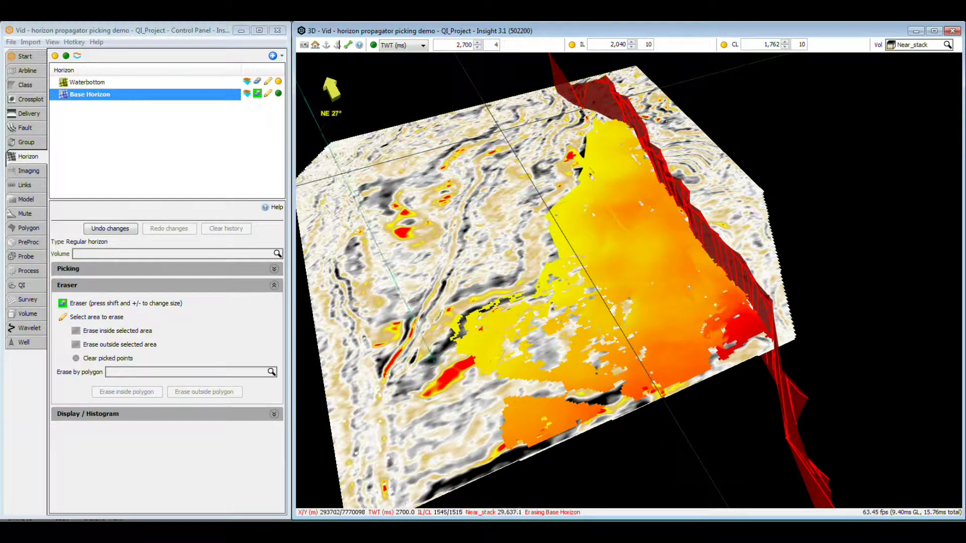
key("alt+Tab")
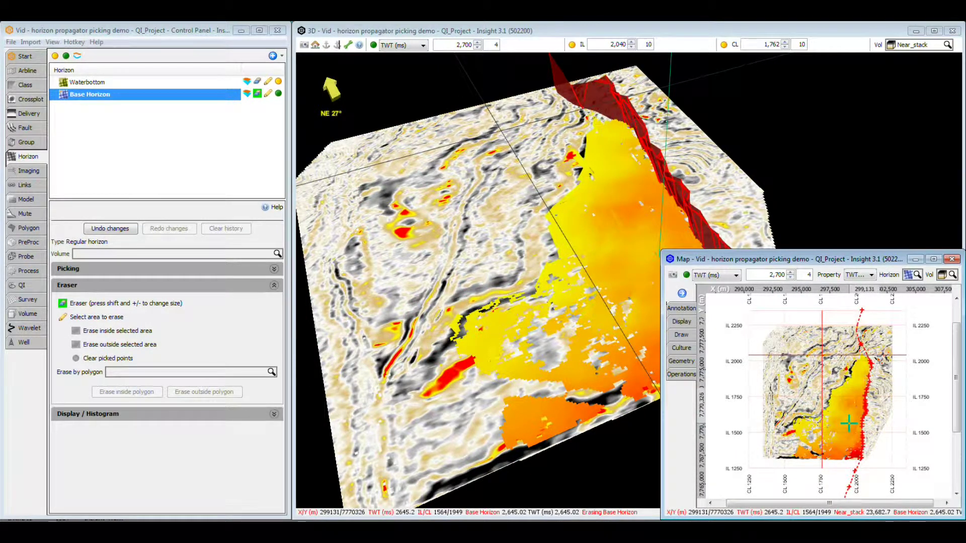
Outline the messy western area on the maximized map and erase the picks inside
left_click(933, 259)
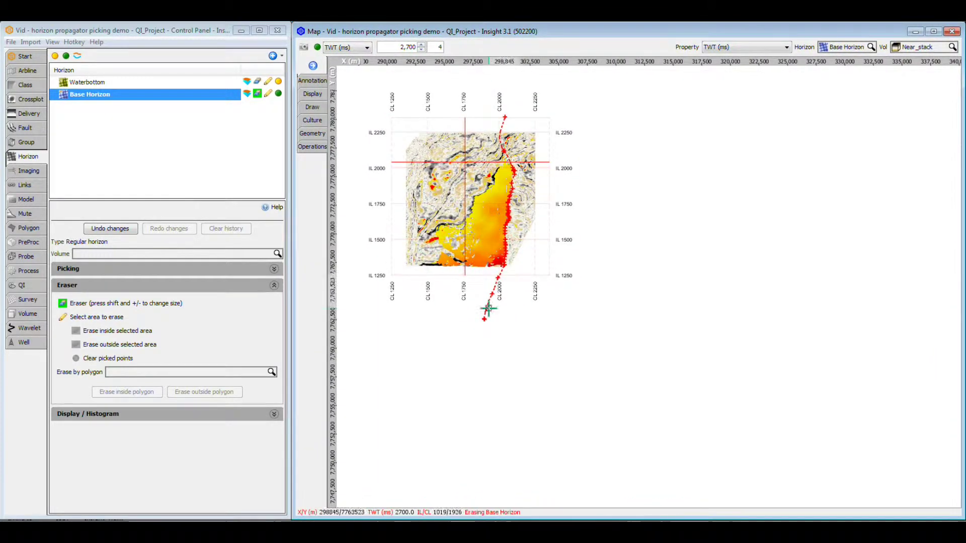
scroll(487, 308, "up", 2)
scroll(513, 291, "up", 2)
scroll(551, 264, "up", 2)
scroll(594, 237, "up", 2)
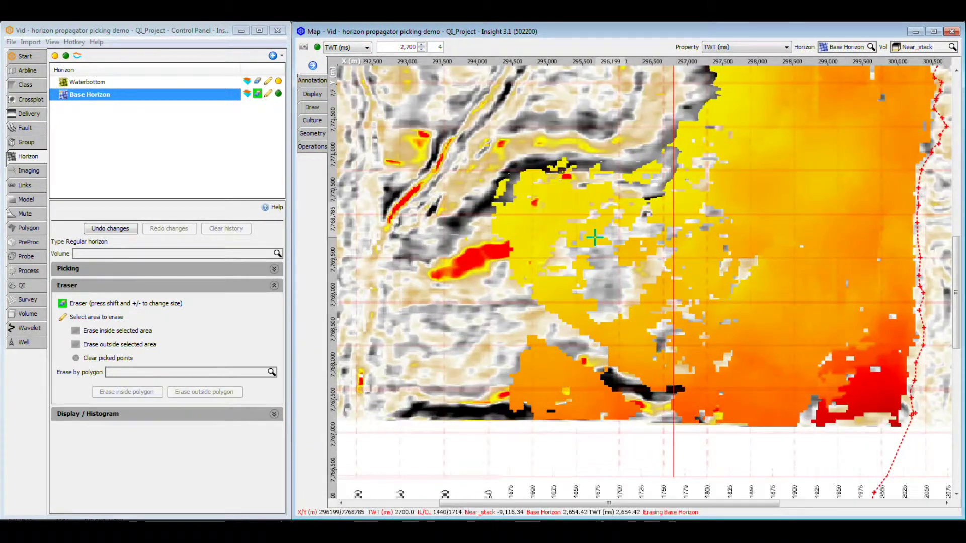
left_click(62, 318)
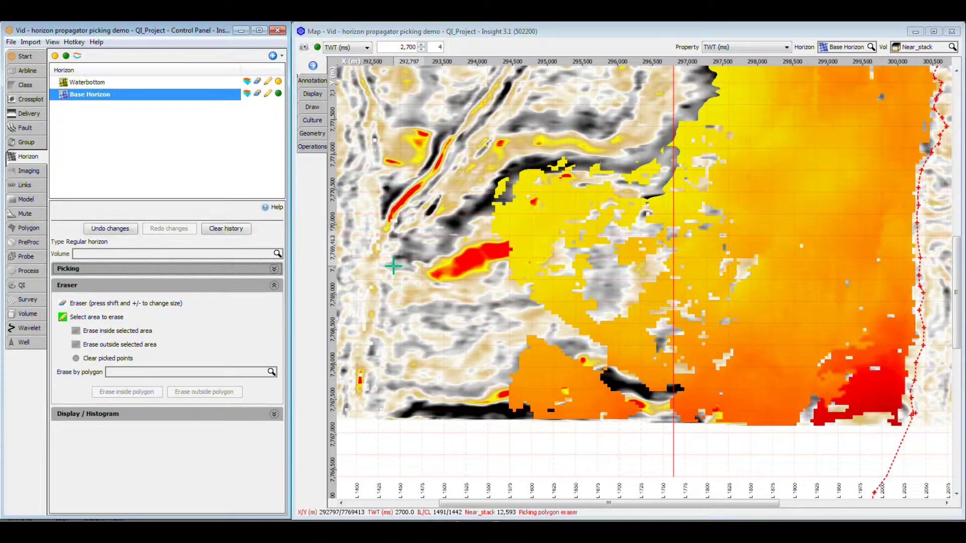
left_click(477, 178)
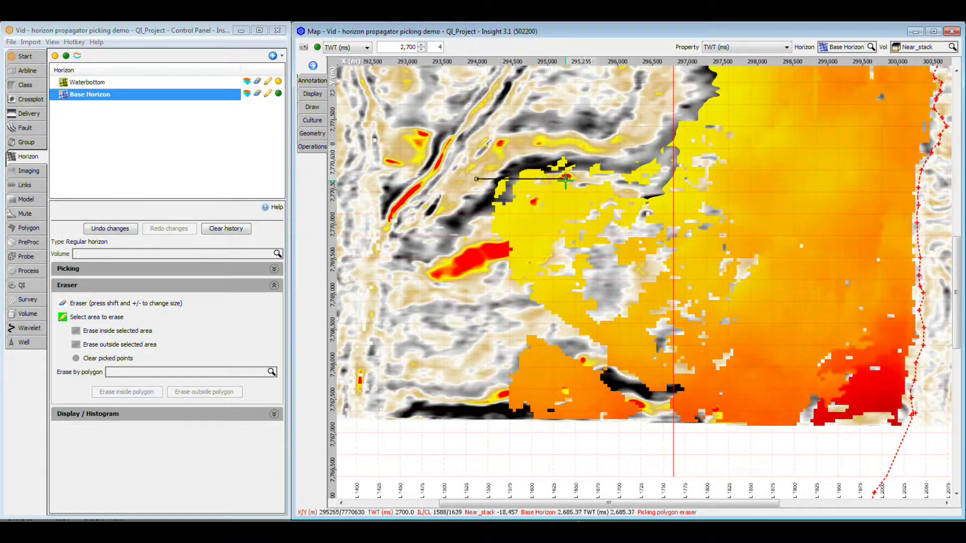
left_click(560, 153)
left_click(571, 155)
left_click(583, 186)
left_click(572, 251)
left_click(577, 414)
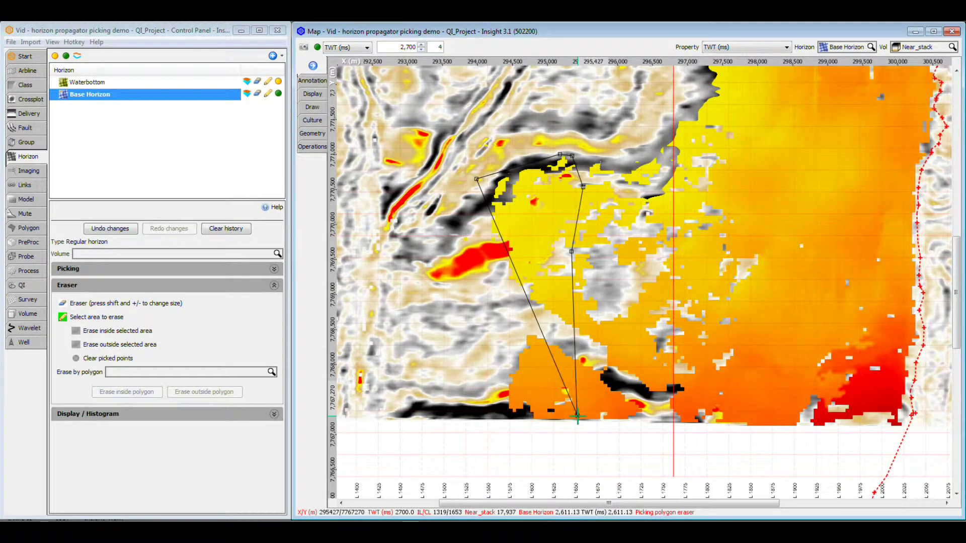
left_click(565, 419)
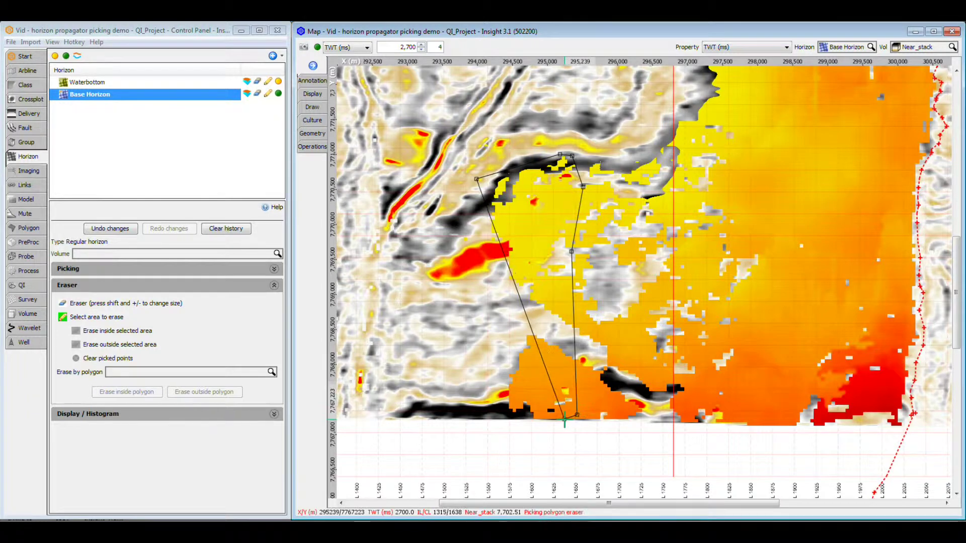
double_click(477, 409)
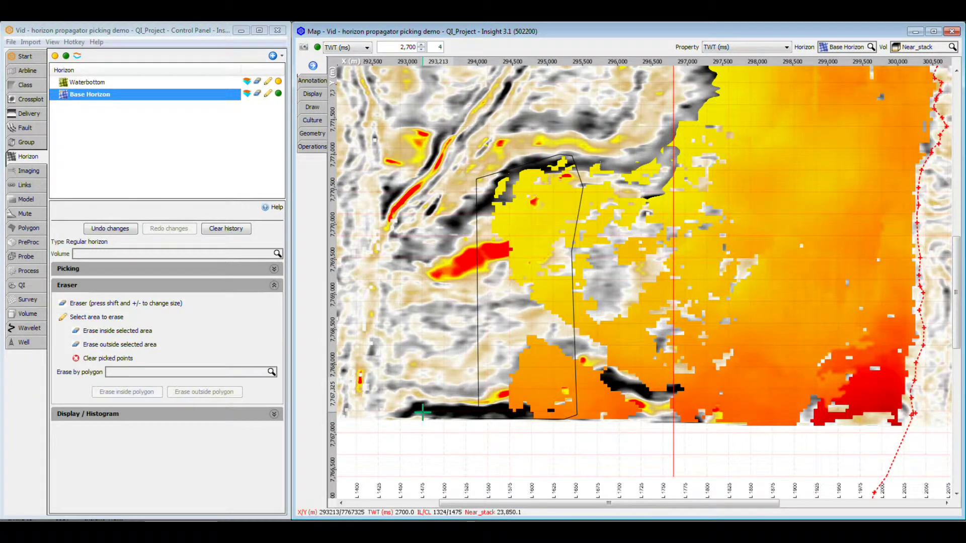
left_click(117, 331)
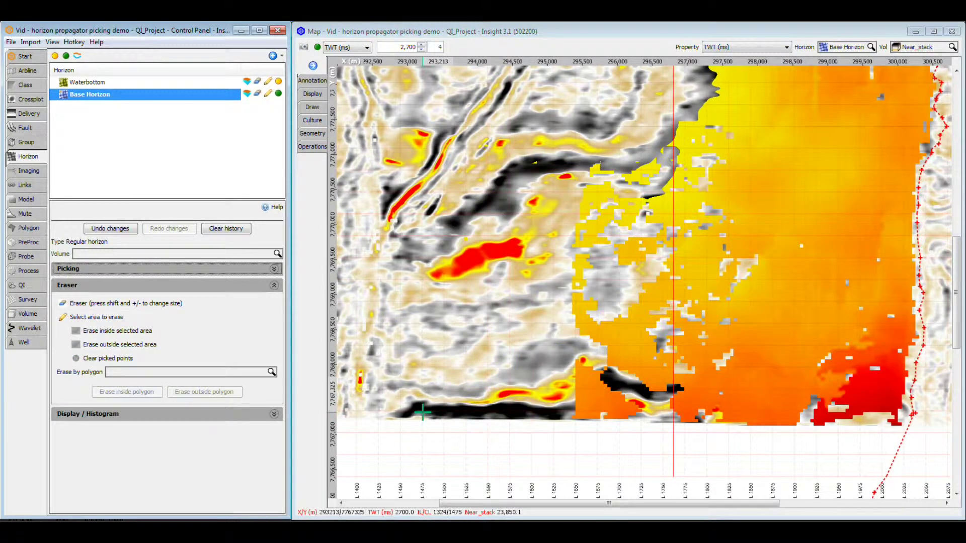
scroll(582, 227, "down", 1)
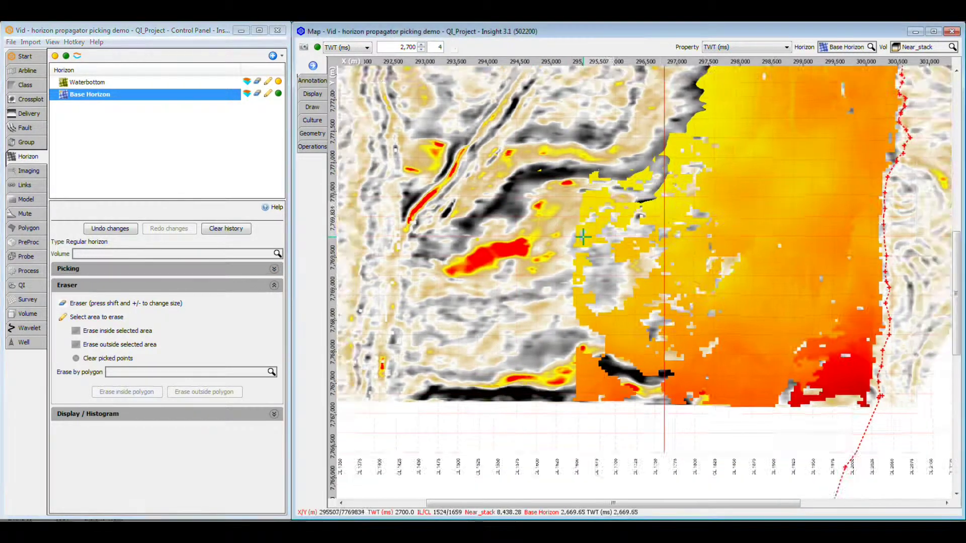
scroll(570, 233, "down", 1)
scroll(570, 234, "down", 1)
scroll(570, 233, "down", 1)
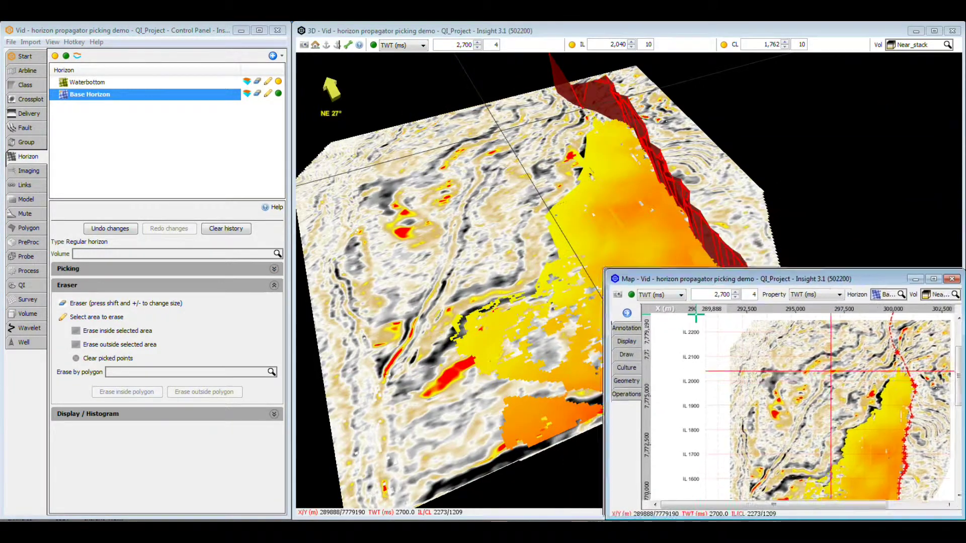
left_click_drag(532, 195, 663, 269)
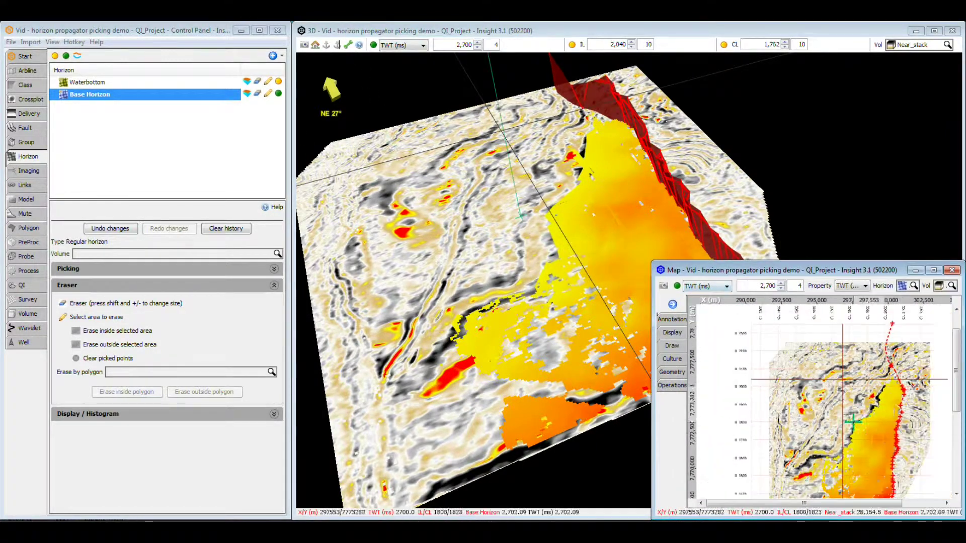
scroll(853, 400, "down", 1)
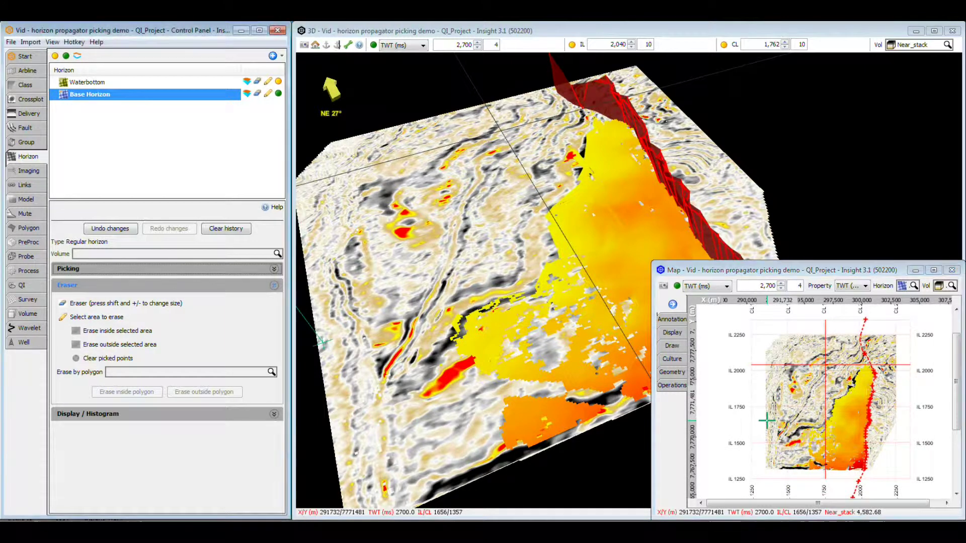
Set the Stop Threshold to 75 and re-propagate Base Horizon
left_click(152, 269)
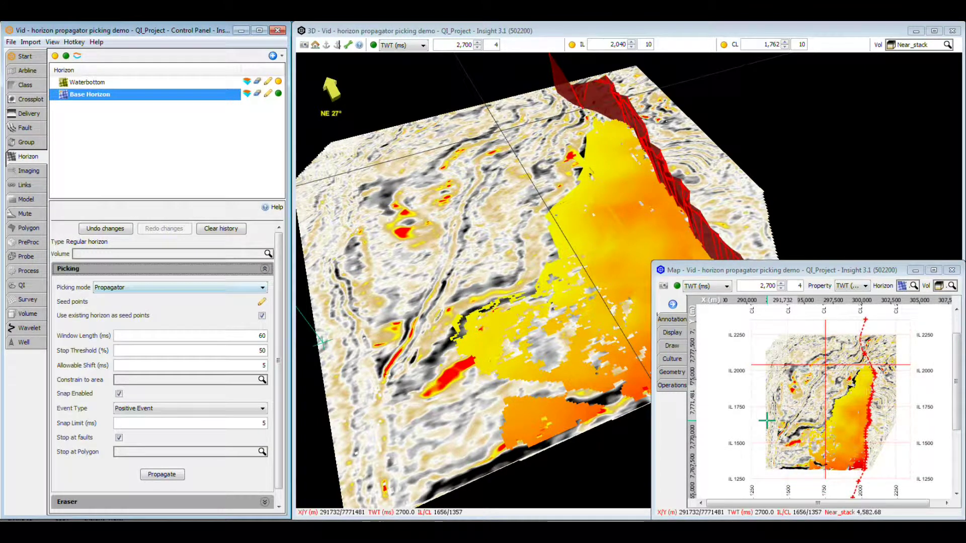
double_click(262, 350)
type("75")
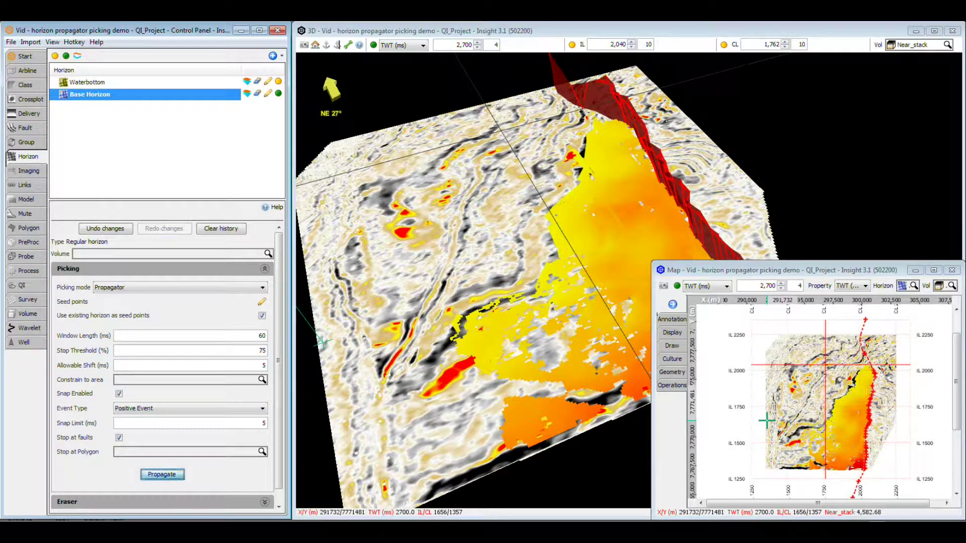
left_click(162, 474)
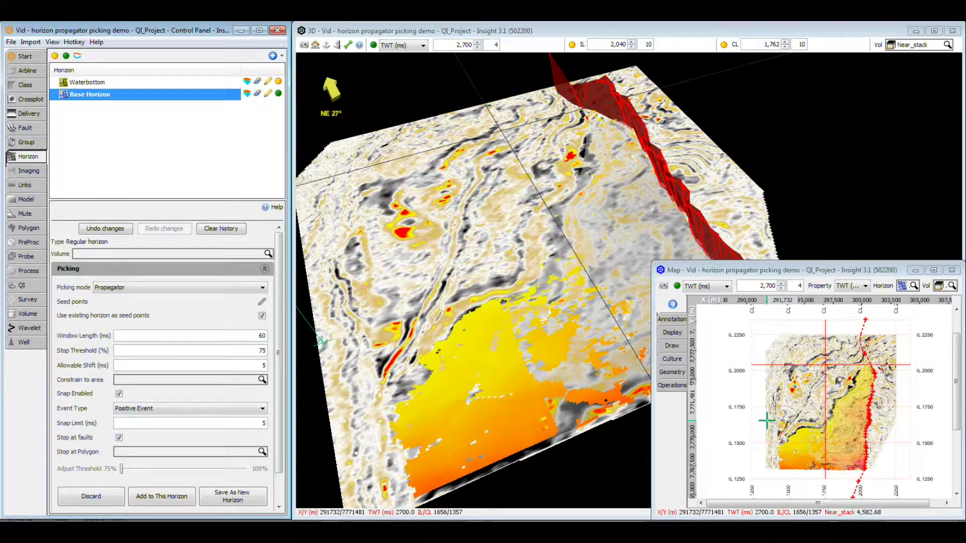
Add the new picks to Base Horizon twice, propagating again after each addition
left_click(162, 496)
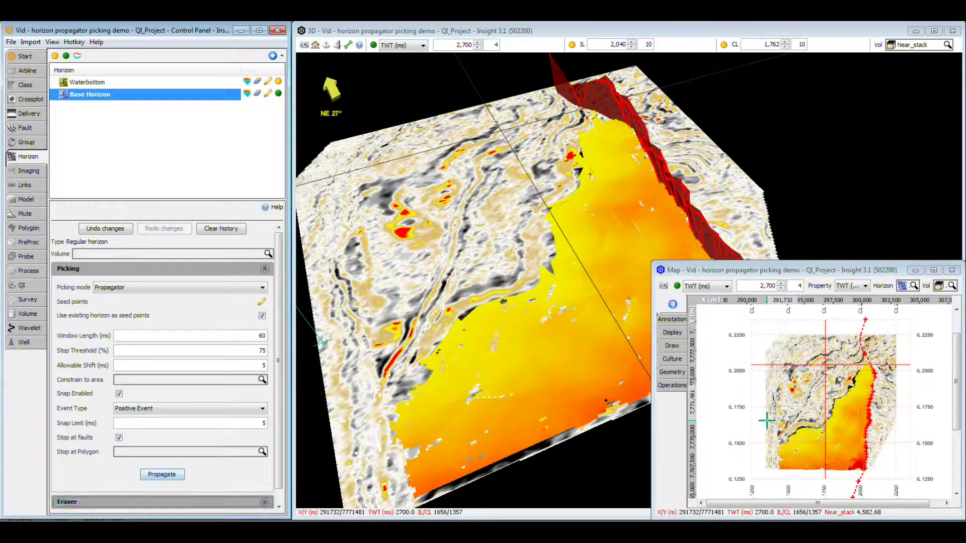
left_click(162, 473)
left_click(161, 496)
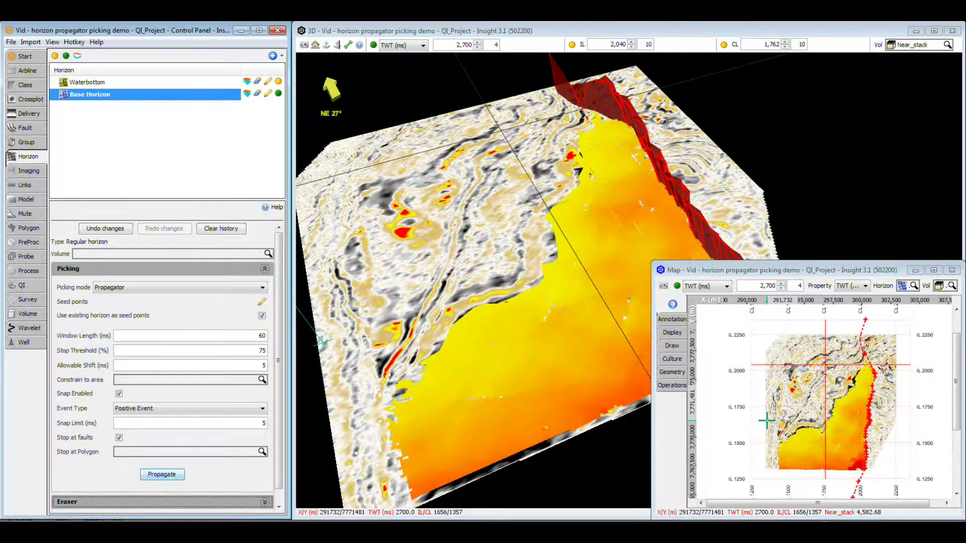
left_click(162, 474)
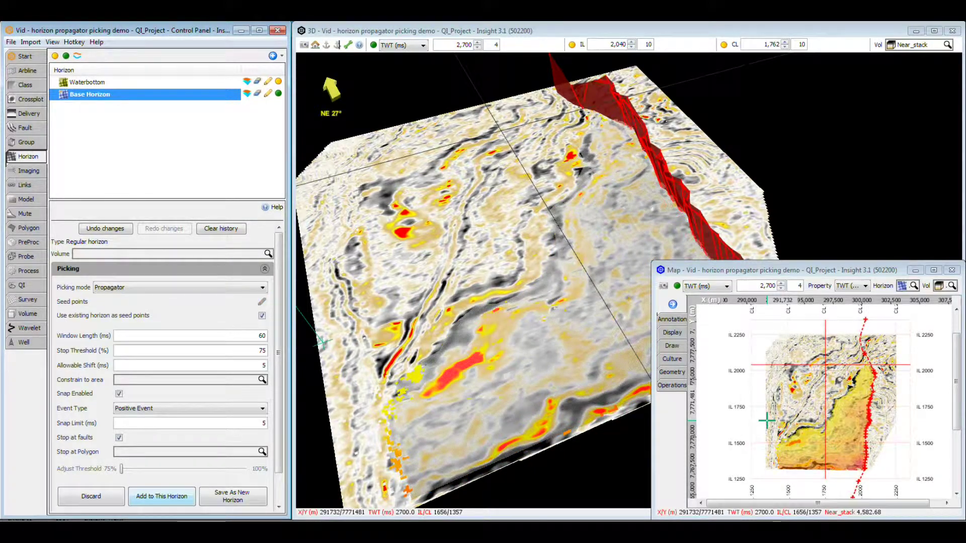